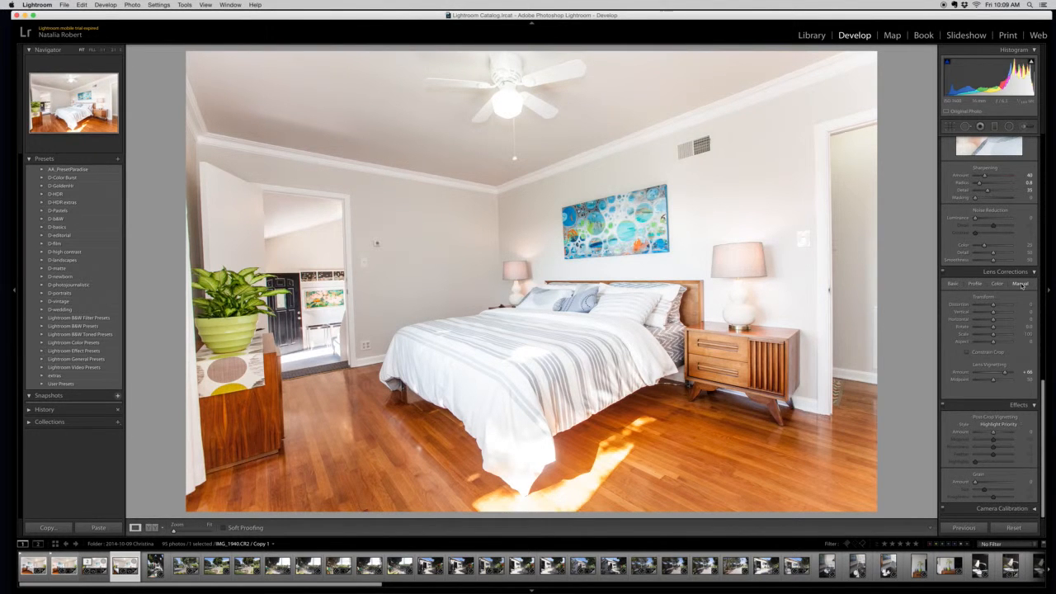
# Review the Lens Corrections categories and set the manual Lens Vignetting Amount to +42.
pyautogui.click(954, 285)
pyautogui.click(977, 285)
pyautogui.click(998, 284)
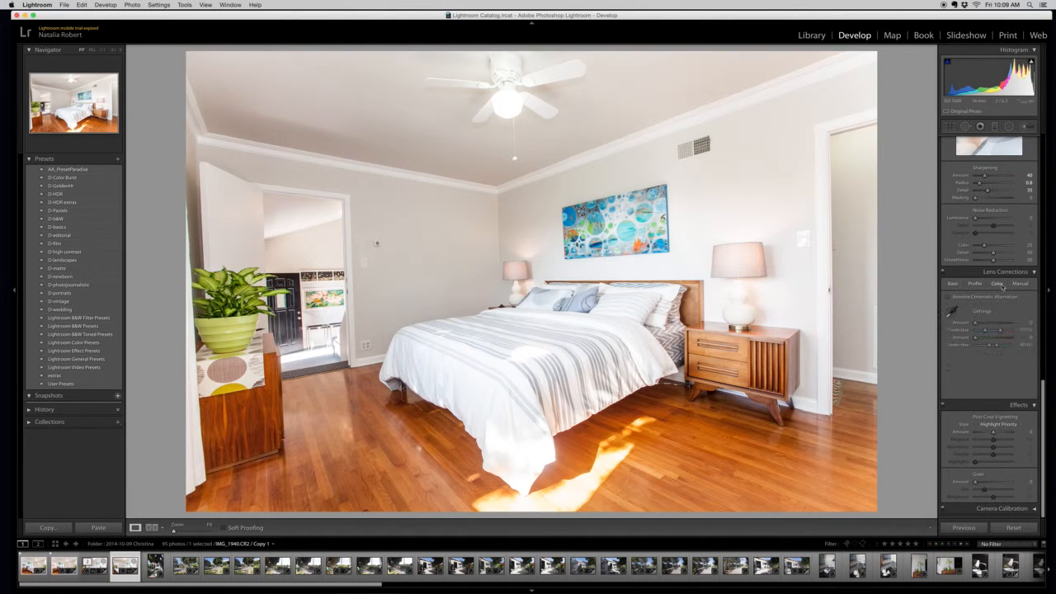
pyautogui.click(1020, 284)
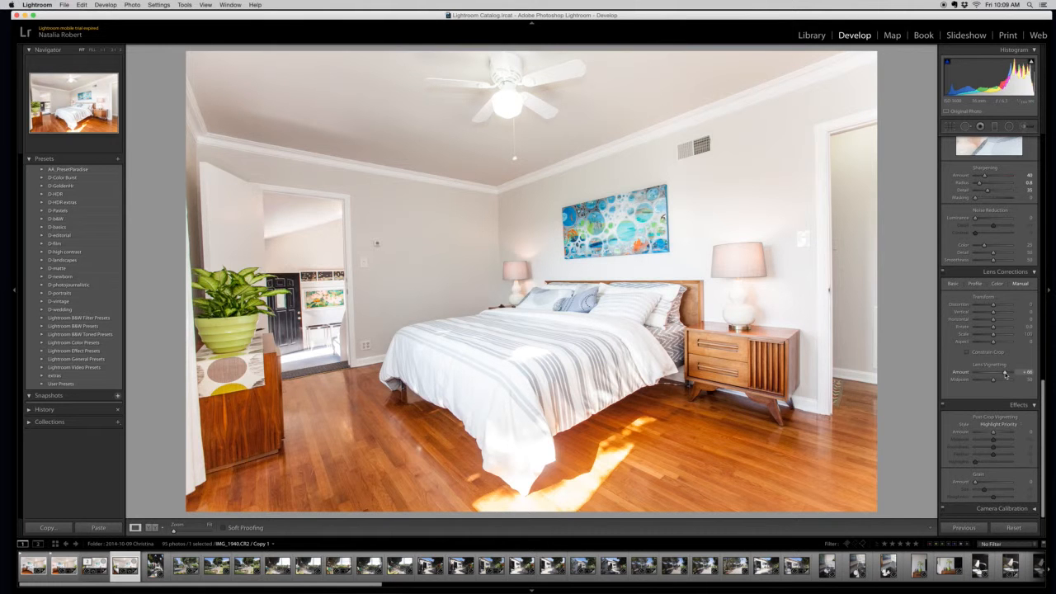
pyautogui.moveTo(1006, 374)
pyautogui.mouseDown()
pyautogui.moveTo(990, 375)
pyautogui.moveTo(1001, 374)
pyautogui.mouseUp()
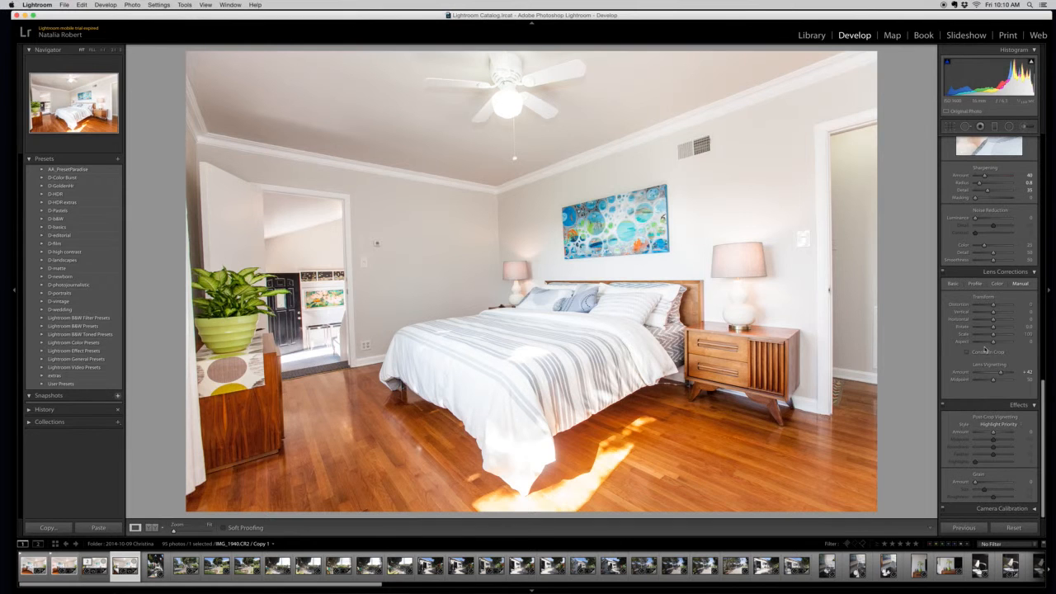
# Try rotating the bedroom photo to about +5.5 with the manual transform and undo the rotation.
pyautogui.moveTo(993, 312); pyautogui.dragTo(994, 314)
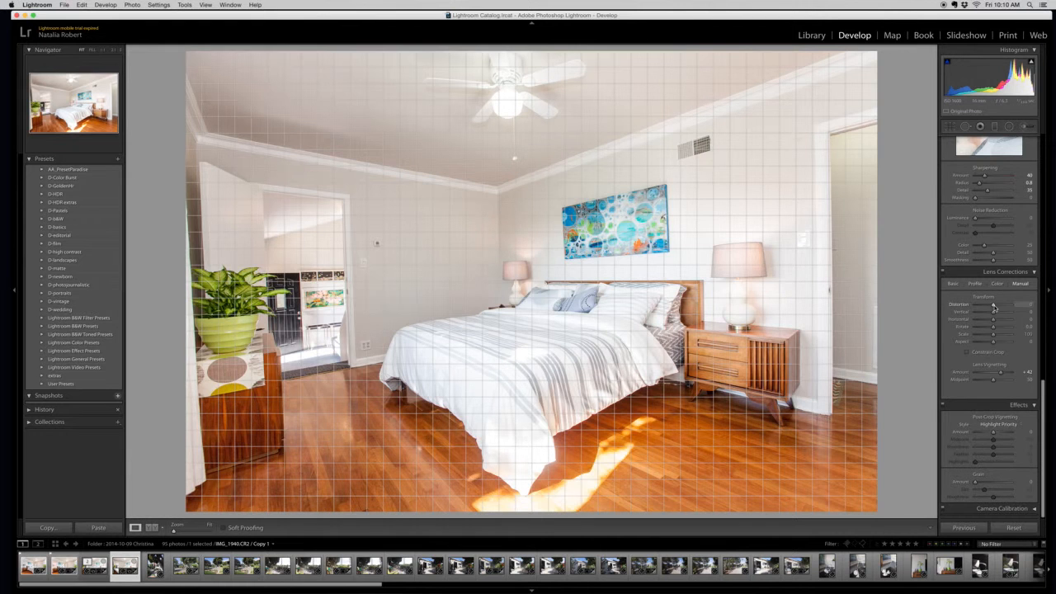
pyautogui.moveTo(994, 307); pyautogui.dragTo(994, 306)
pyautogui.moveTo(994, 329); pyautogui.dragTo(1004, 329)
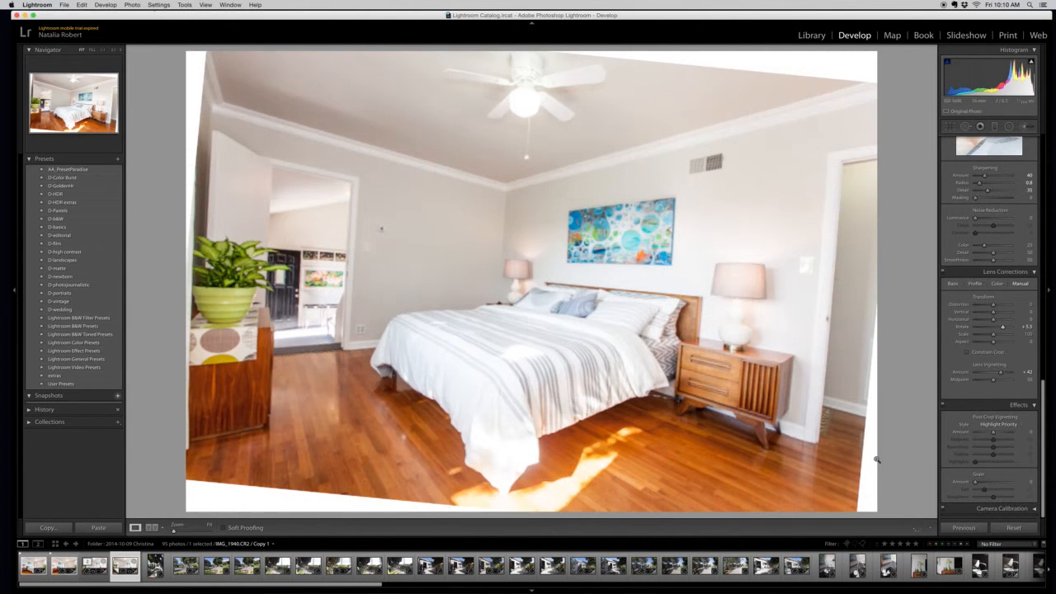
pyautogui.press('super+z')
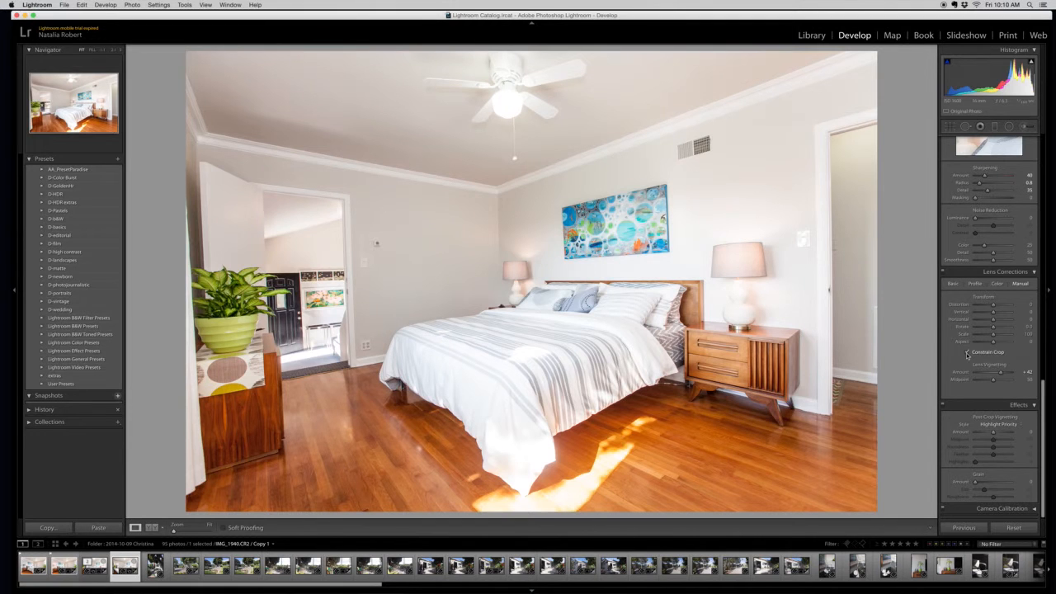
# Enable Constrain Crop and test it with a strong counterclockwise rotation, resetting Rotate to 0.
pyautogui.click(968, 355)
pyautogui.moveTo(993, 327)
pyautogui.mouseDown()
pyautogui.moveTo(1006, 330)
pyautogui.moveTo(984, 331)
pyautogui.mouseUp()
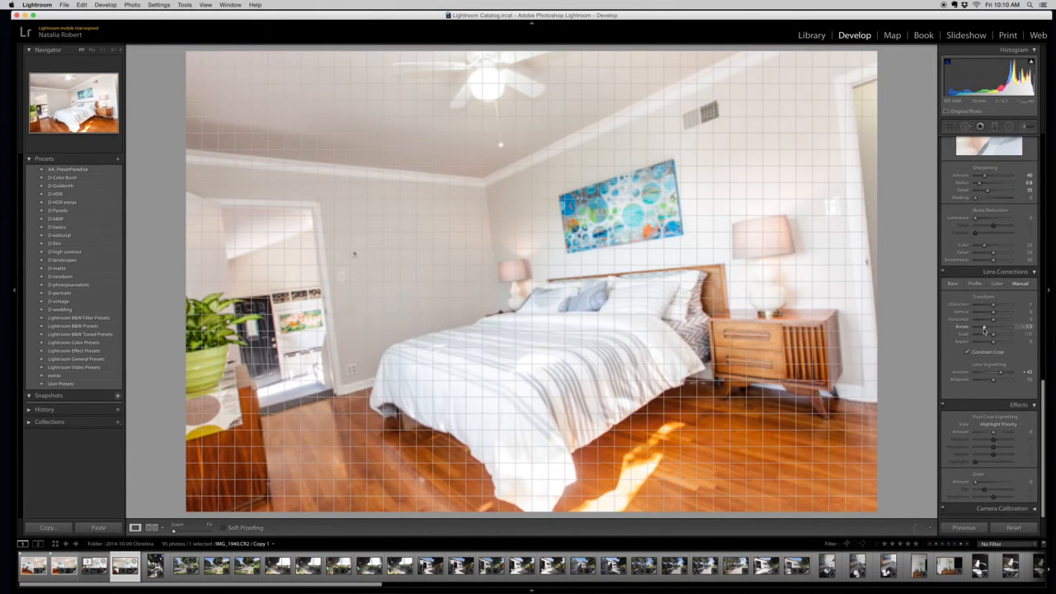
pyautogui.doubleClick(984, 329)
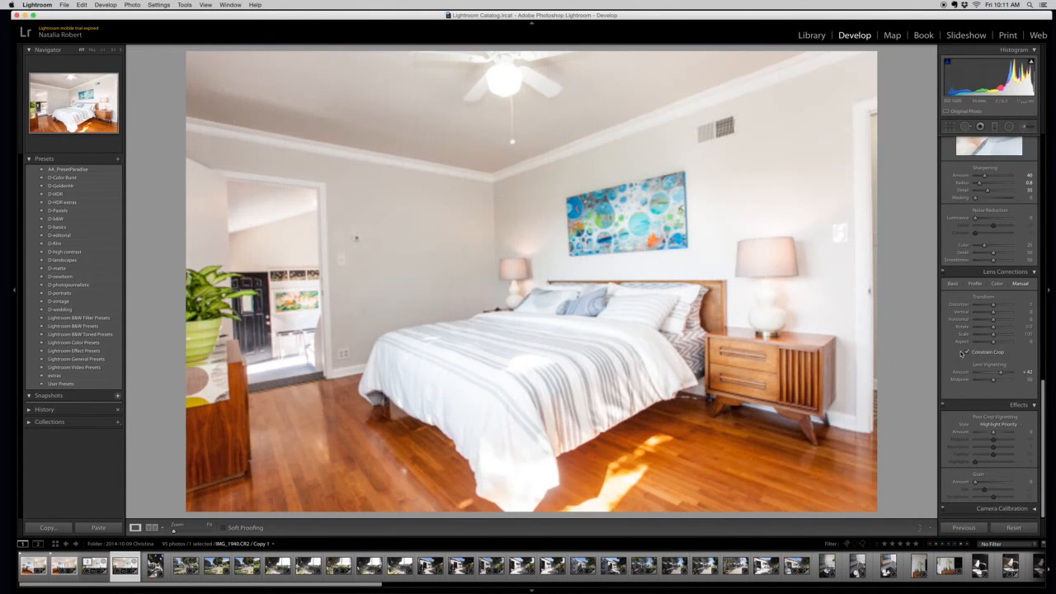
pyautogui.click(967, 353)
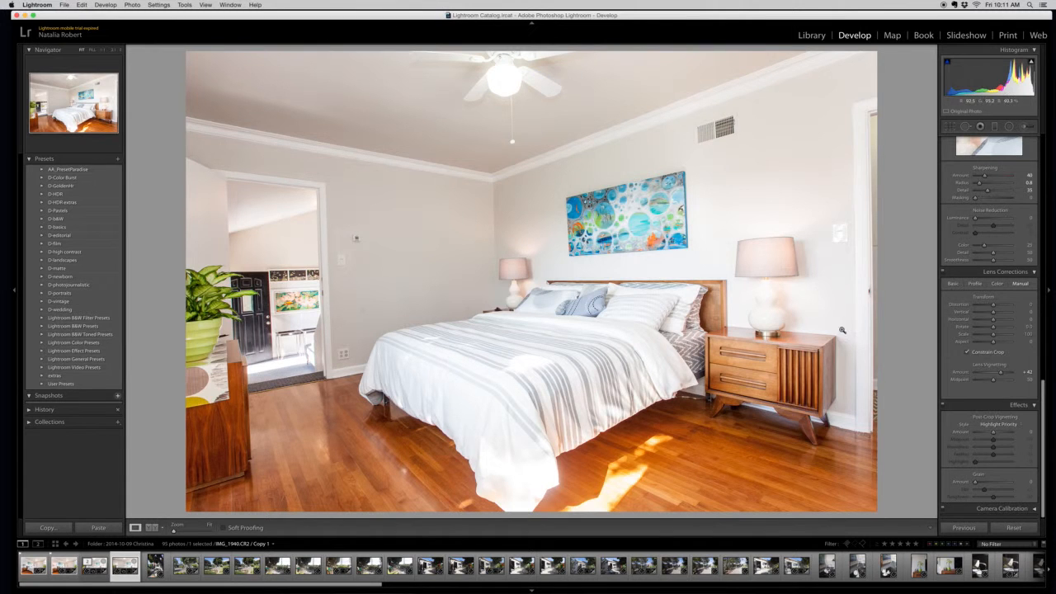
# Straighten the photo by setting the manual transform's Rotate value to +1.5.
pyautogui.moveTo(993, 328); pyautogui.dragTo(996, 328)
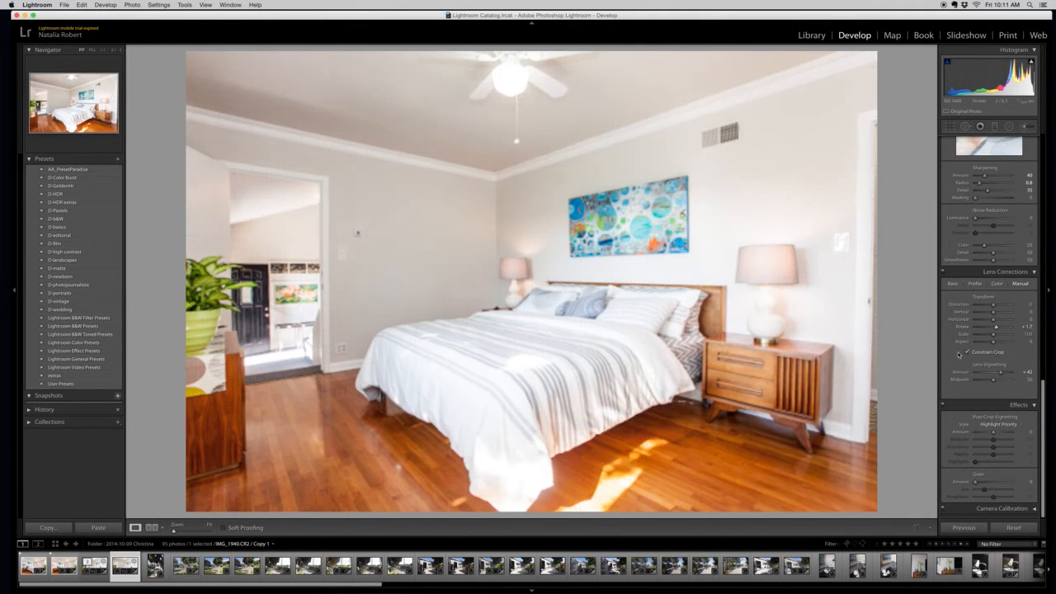
pyautogui.moveTo(996, 329); pyautogui.dragTo(996, 328)
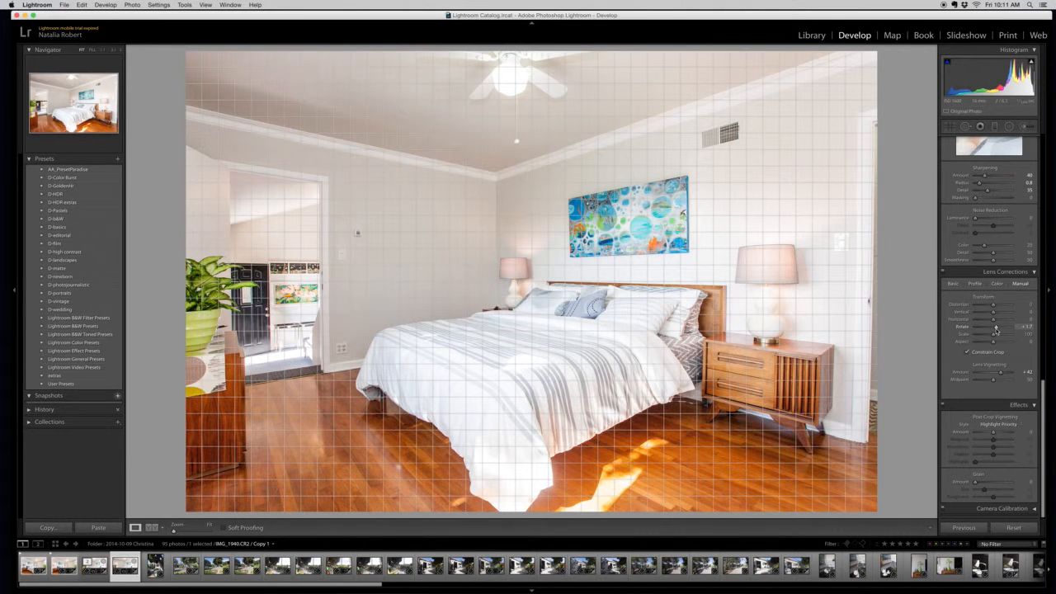
pyautogui.click(1024, 327)
pyautogui.write('1.5')
pyautogui.press('Return')
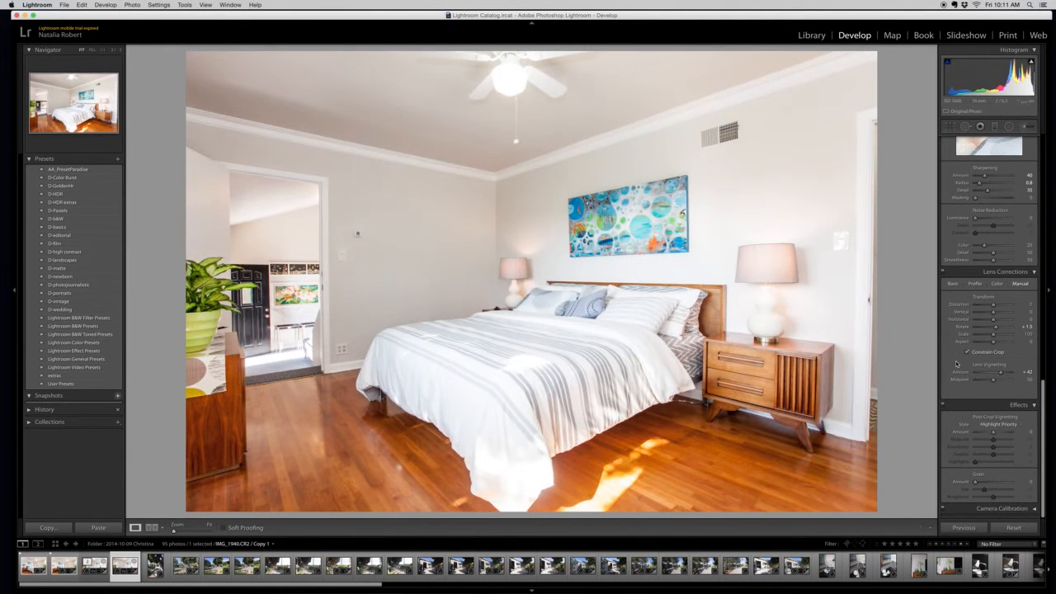
pyautogui.click(995, 328)
# Correct the room's perspective by setting Distortion to +6 and Vertical to +5.
pyautogui.moveTo(993, 312); pyautogui.dragTo(994, 314)
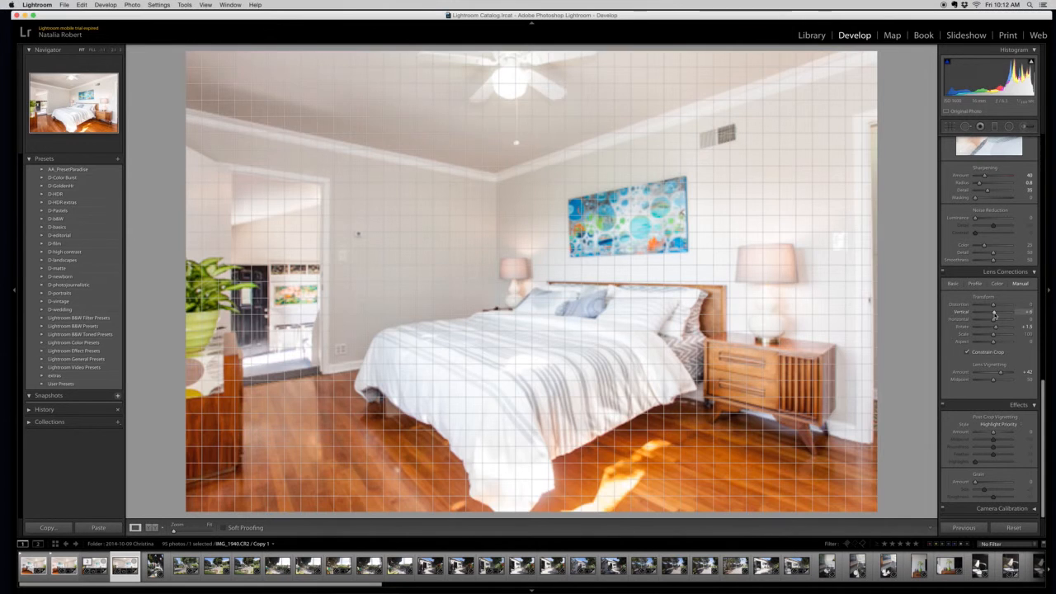
pyautogui.moveTo(994, 314); pyautogui.dragTo(993, 316)
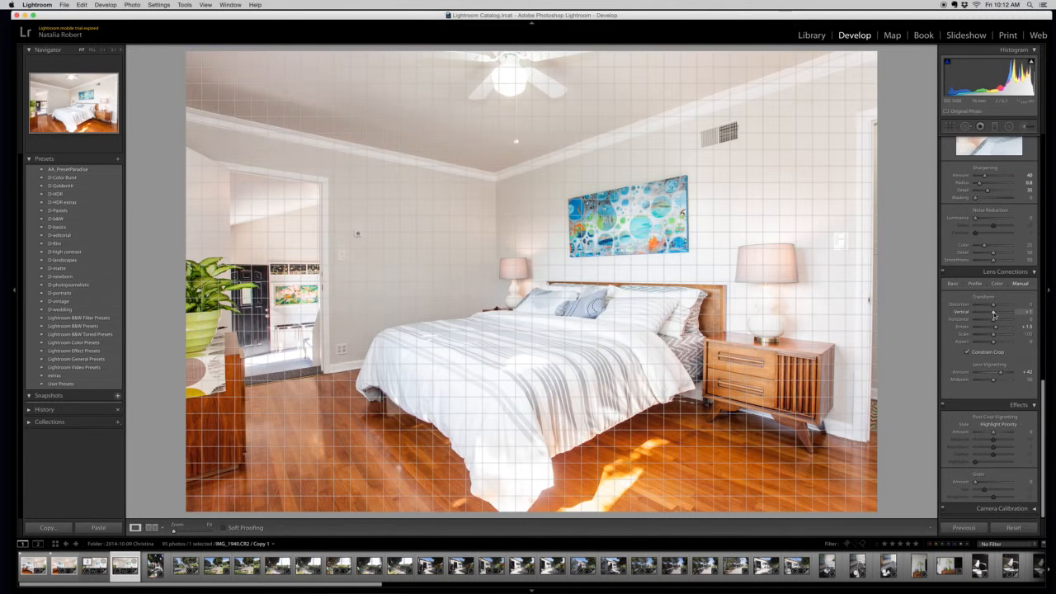
pyautogui.moveTo(993, 315); pyautogui.dragTo(994, 315)
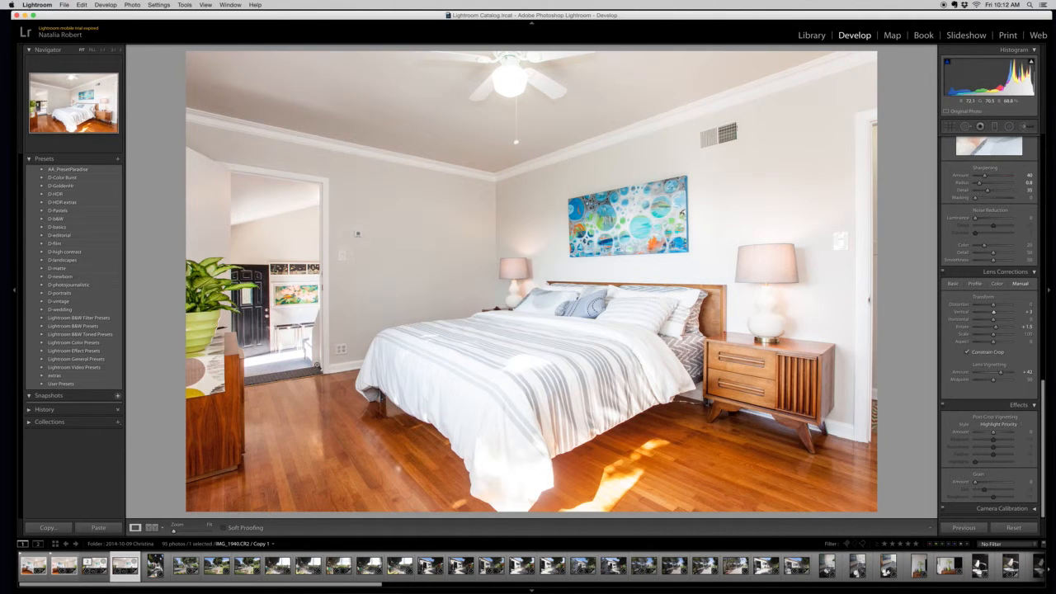
pyautogui.moveTo(993, 313); pyautogui.dragTo(994, 318)
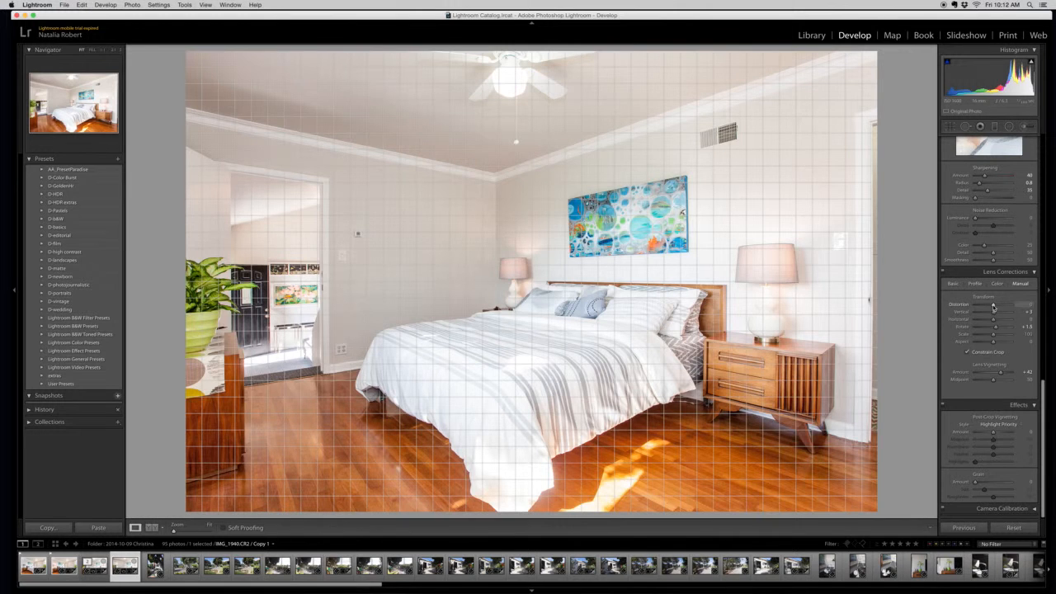
pyautogui.moveTo(994, 307); pyautogui.dragTo(995, 307)
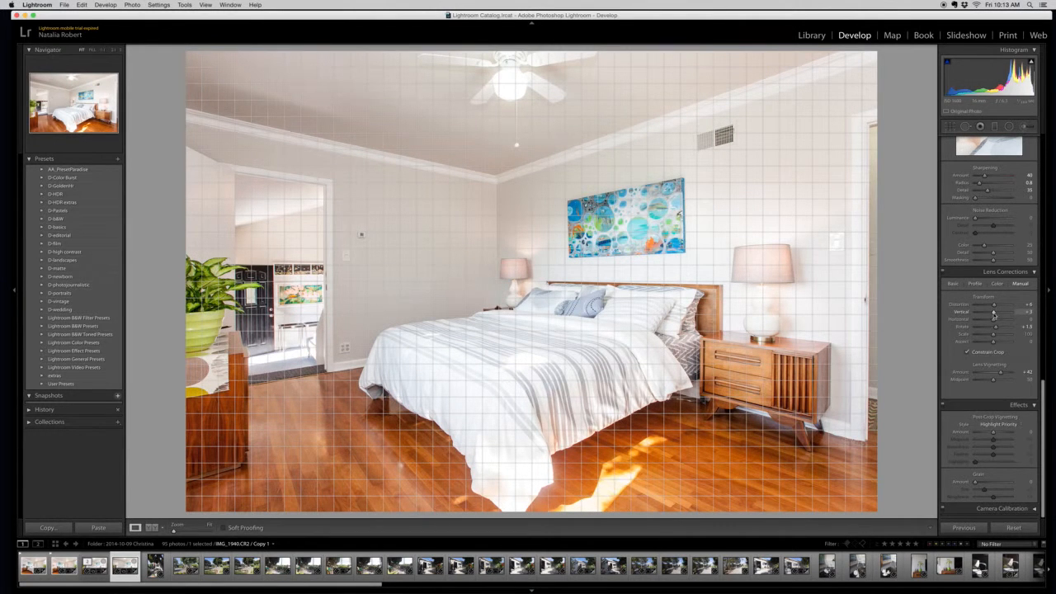
pyautogui.click(1028, 311)
pyautogui.write('5')
pyautogui.press('Return')
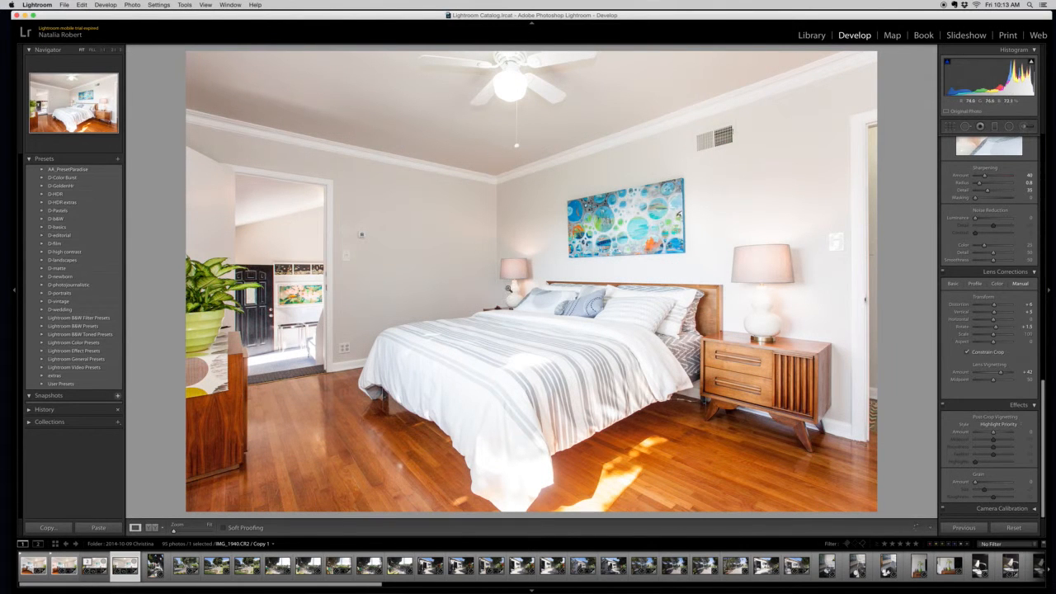
# Refine the photo's straightening by setting Rotate to +1.7.
pyautogui.moveTo(987, 320); pyautogui.dragTo(987, 324)
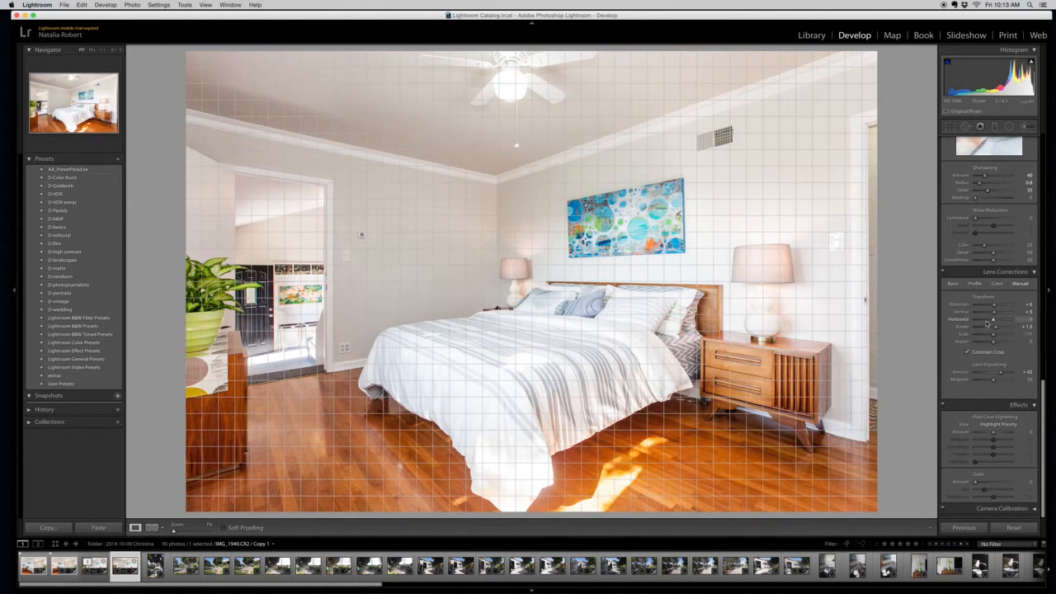
pyautogui.click(1025, 327)
pyautogui.write('1.7')
pyautogui.press('Return')
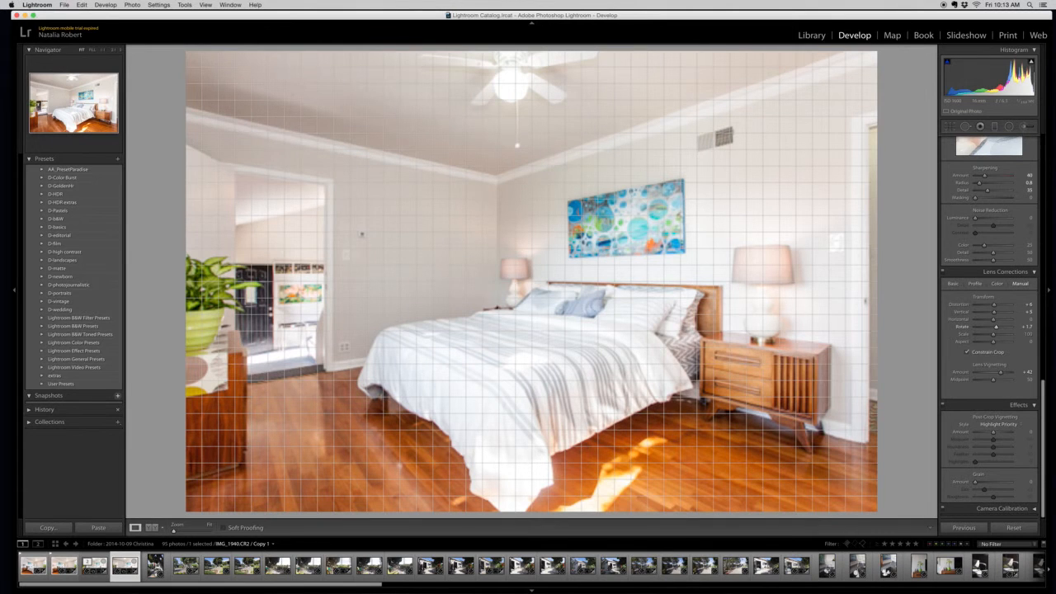
# Increase the lens Distortion correction through +7 and +8 to a value of +9.
pyautogui.click(1027, 305)
pyautogui.write('7')
pyautogui.press('Return')
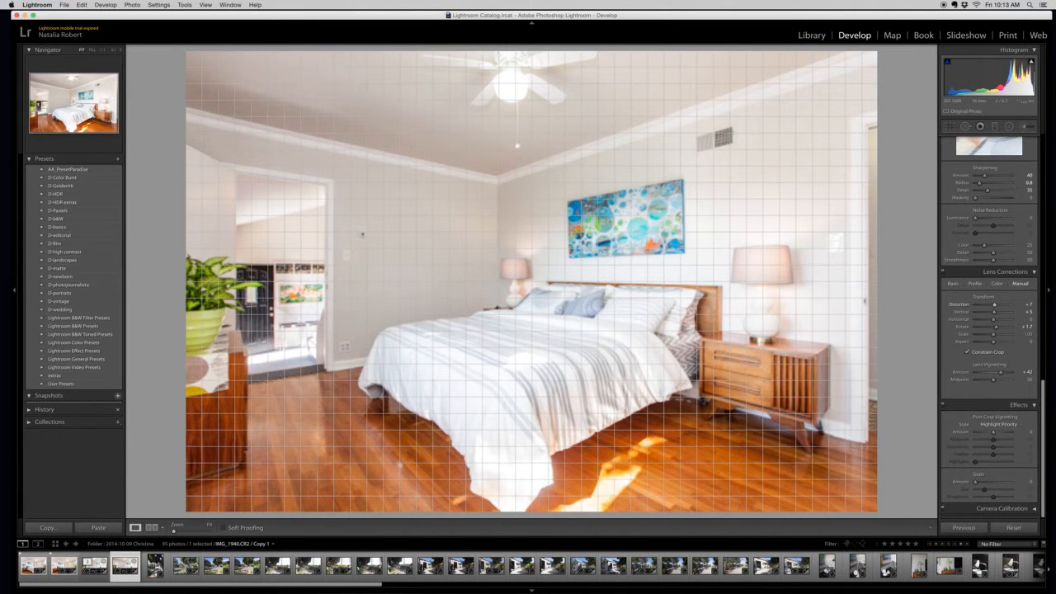
pyautogui.click(1030, 305)
pyautogui.write('8')
pyautogui.press('Return')
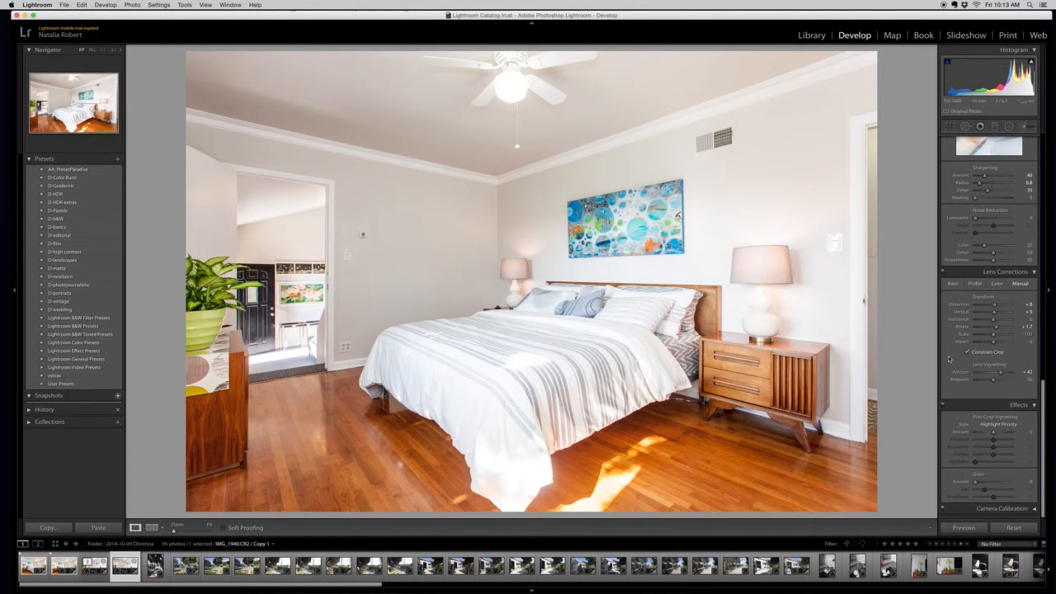
pyautogui.moveTo(996, 327); pyautogui.dragTo(997, 329)
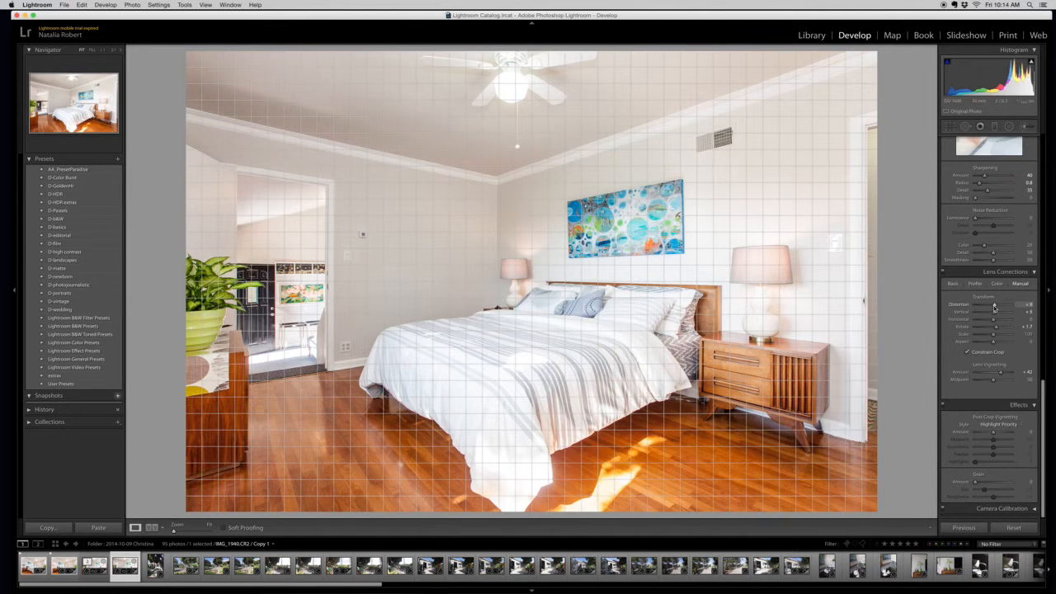
pyautogui.click(1024, 305)
pyautogui.press('Return')
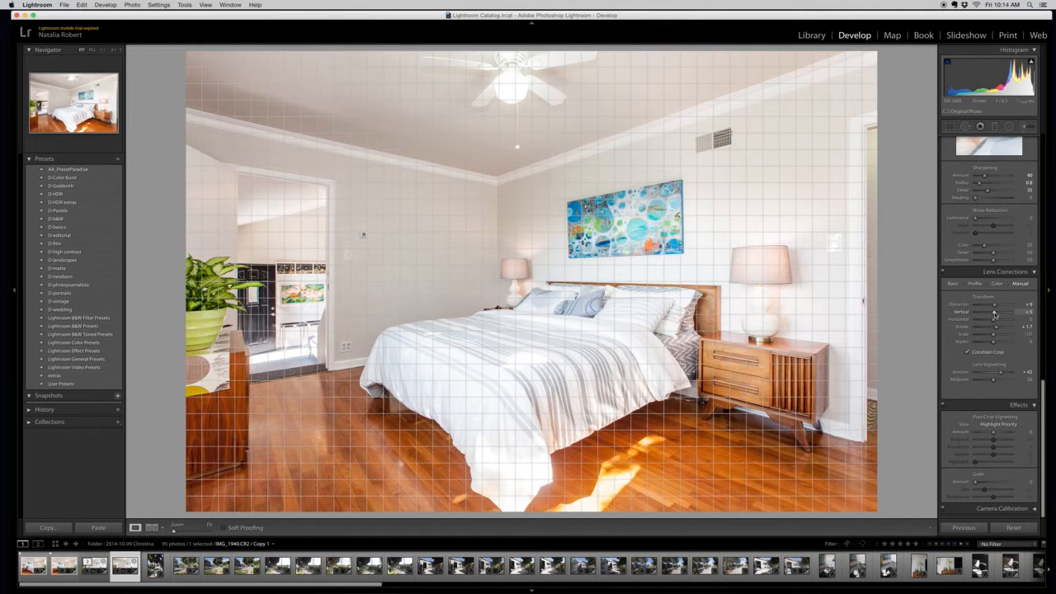
# Try shifting the Horizontal transform in both directions and return it to 0.
pyautogui.scroll(3, 994, 314)
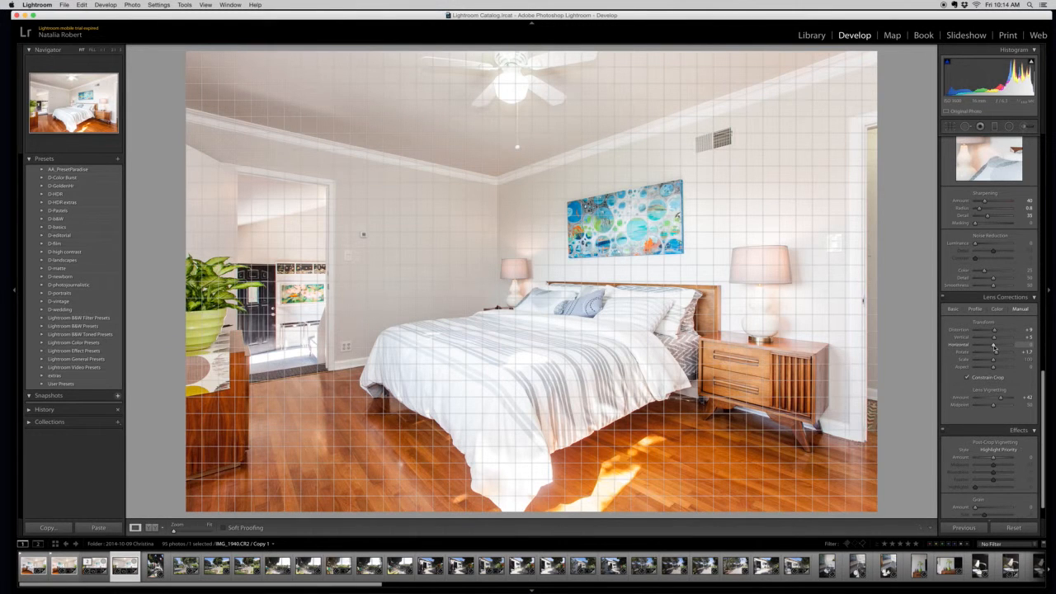
pyautogui.moveTo(994, 346); pyautogui.dragTo(995, 348)
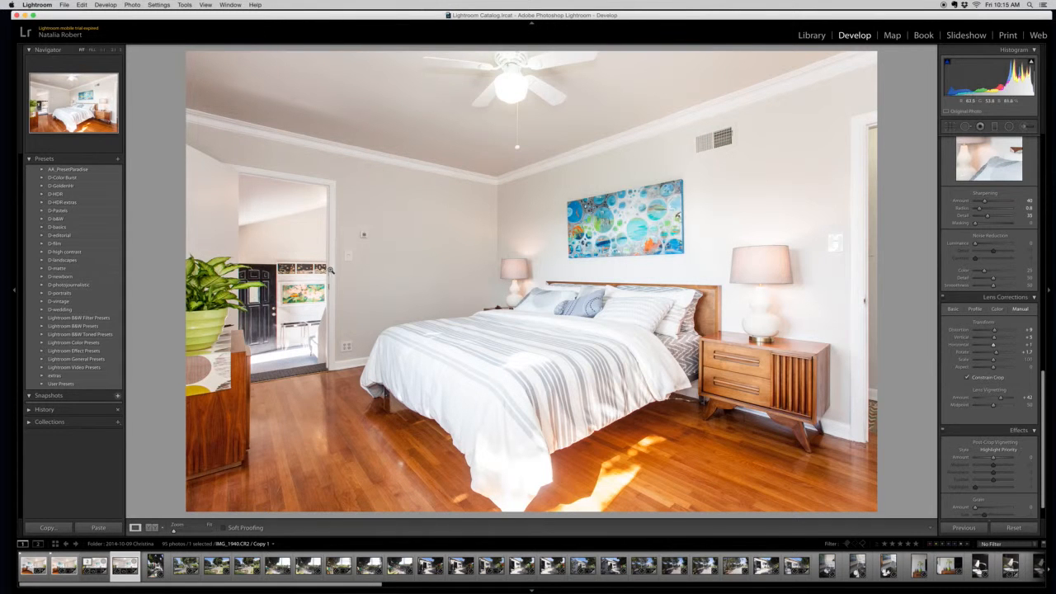
pyautogui.moveTo(994, 345); pyautogui.dragTo(992, 348)
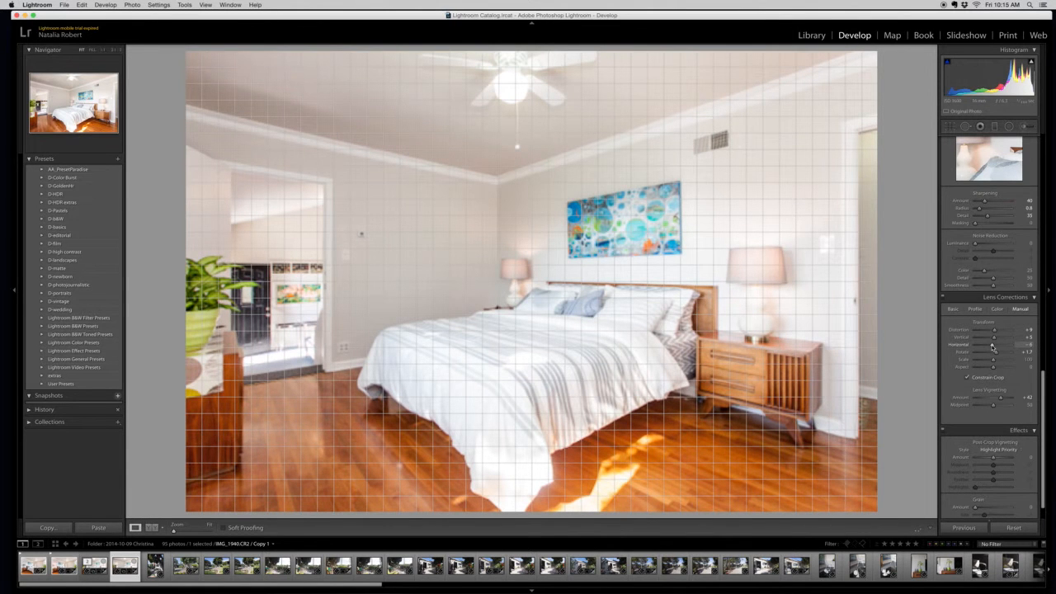
pyautogui.moveTo(993, 347); pyautogui.dragTo(993, 347)
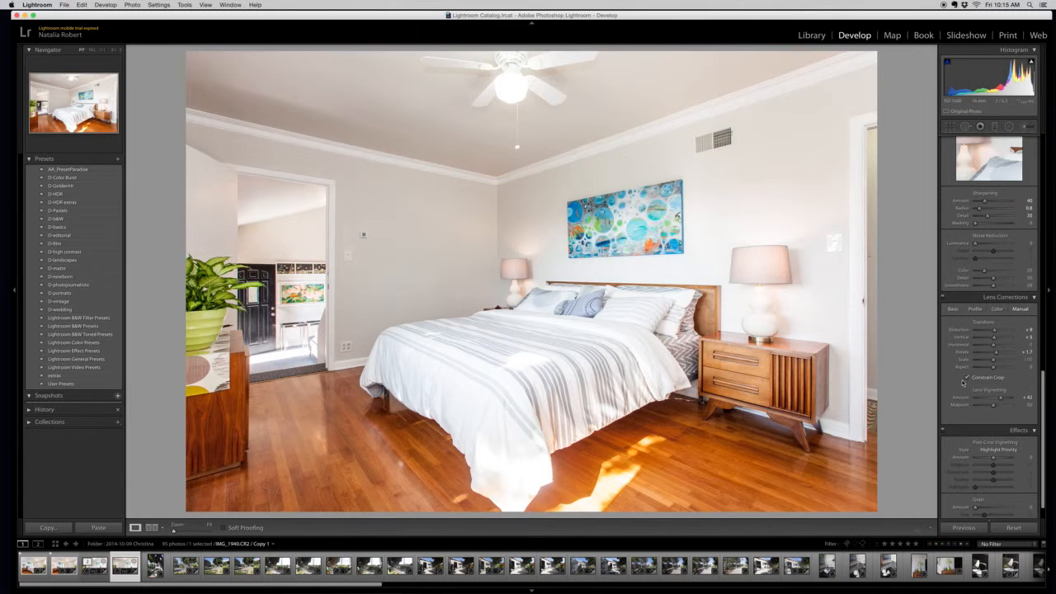
# Compare the corrected bedroom photo with its original in a side-by-side before and after view.
pyautogui.moveTo(995, 352); pyautogui.dragTo(997, 353)
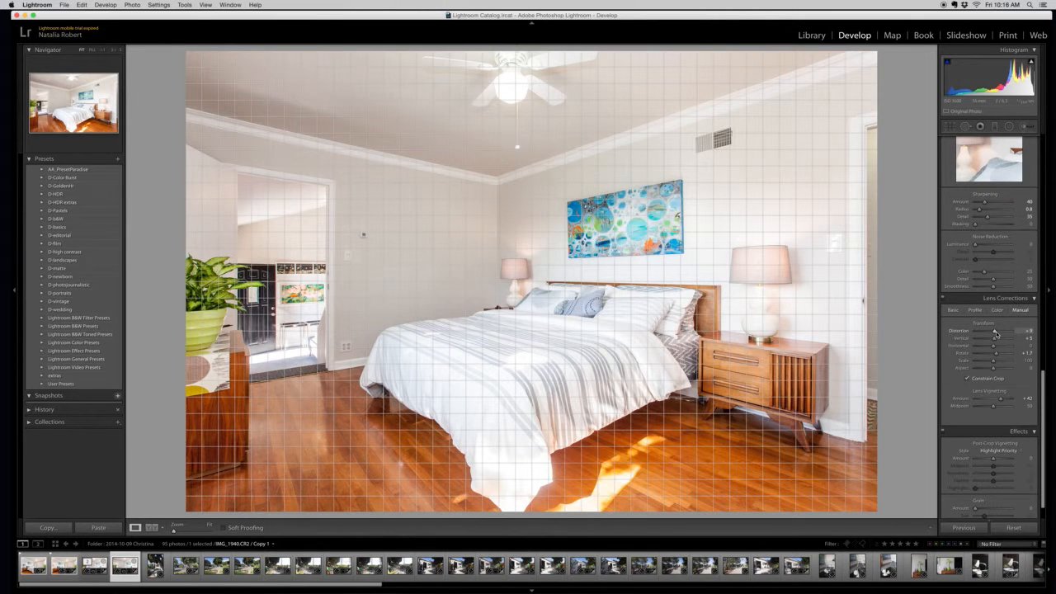
pyautogui.moveTo(995, 332); pyautogui.dragTo(995, 332)
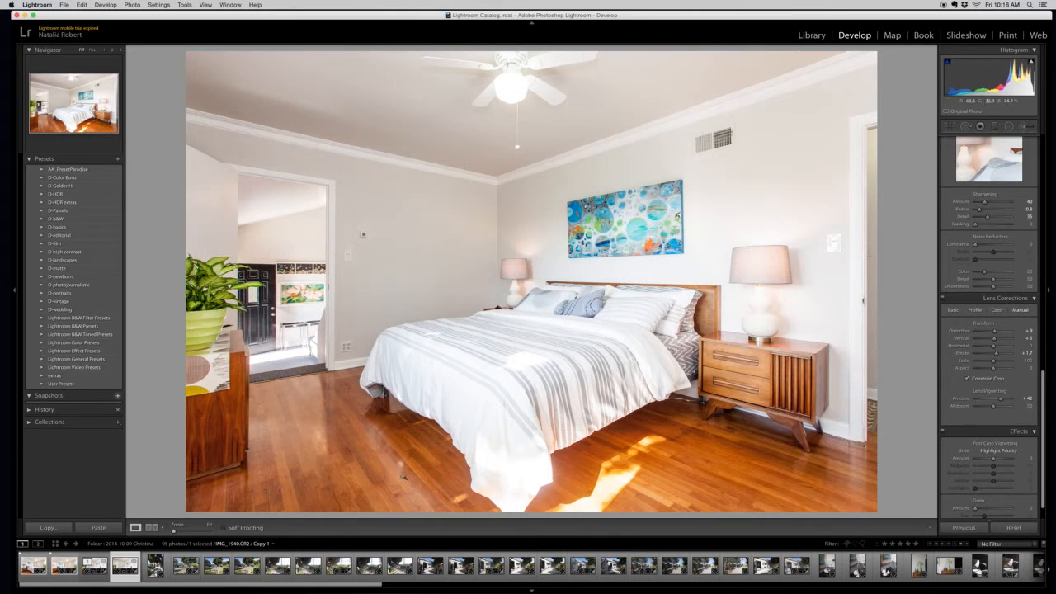
pyautogui.click(152, 527)
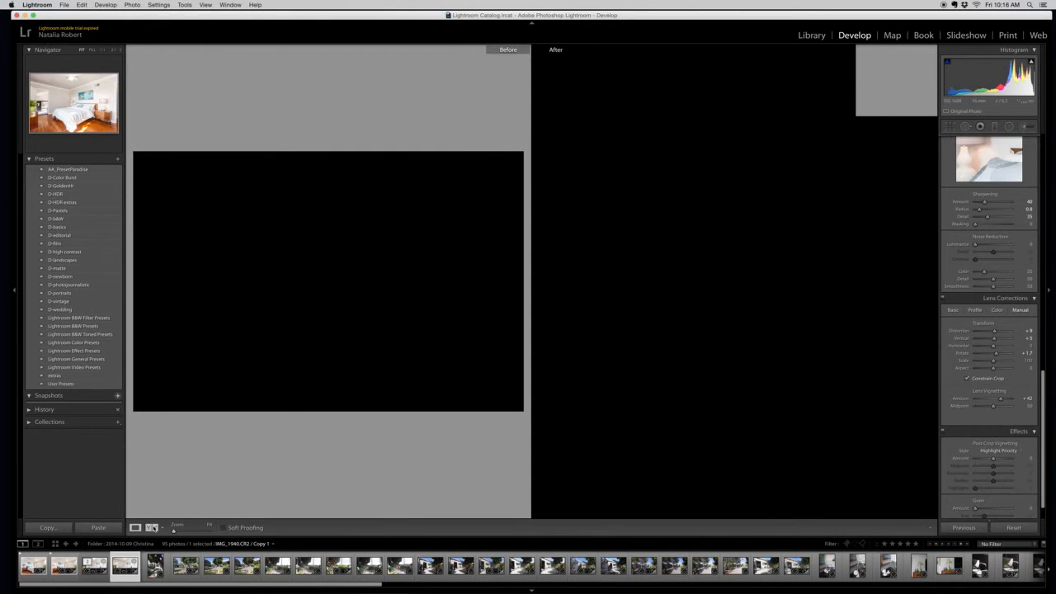